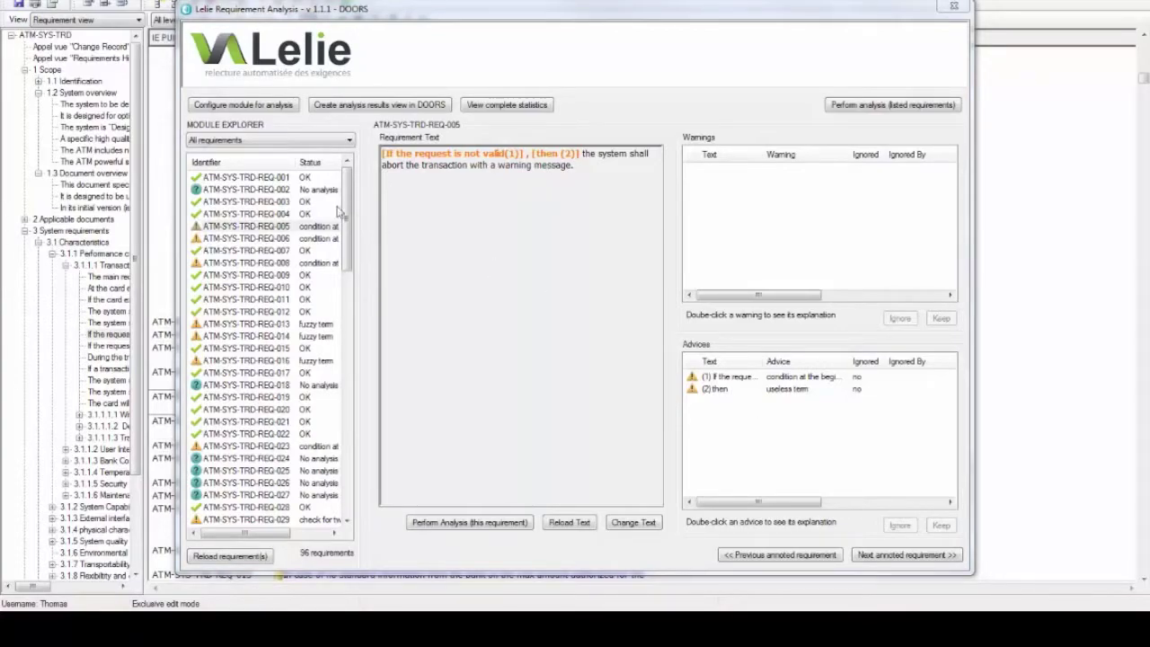
Step: Run the analysis on requirement ATM-SYS-TRD-REQ-002 alone and dismiss the completion message
{"action": "left_click", "coordinate": [311, 191]}
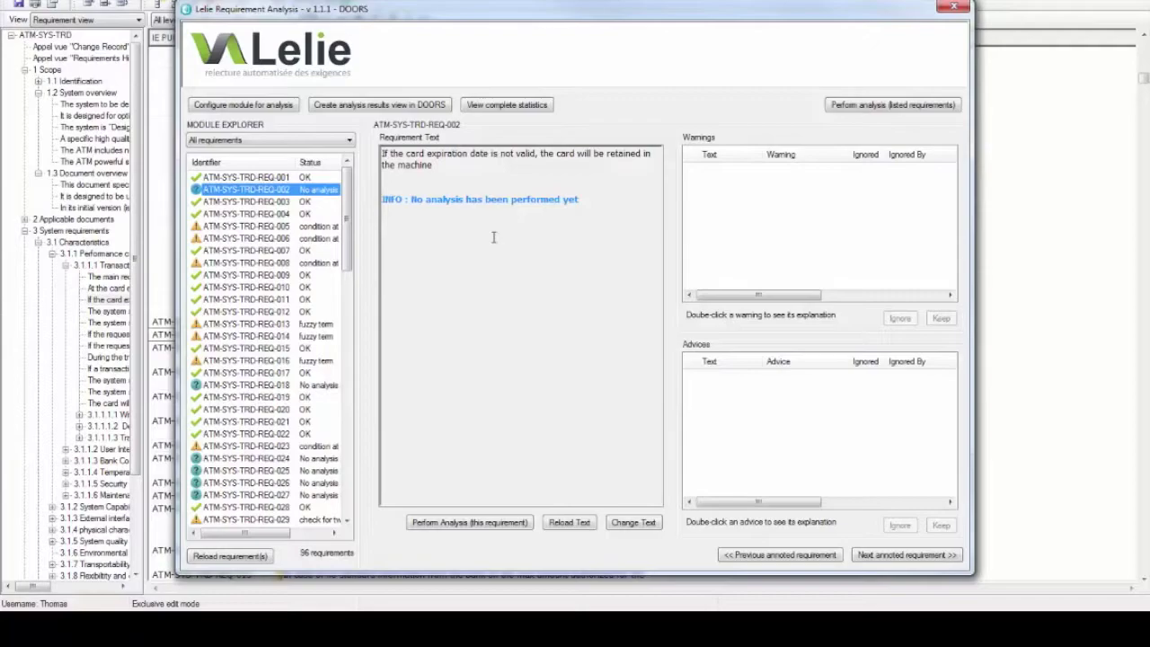
{"action": "left_click", "coordinate": [470, 524]}
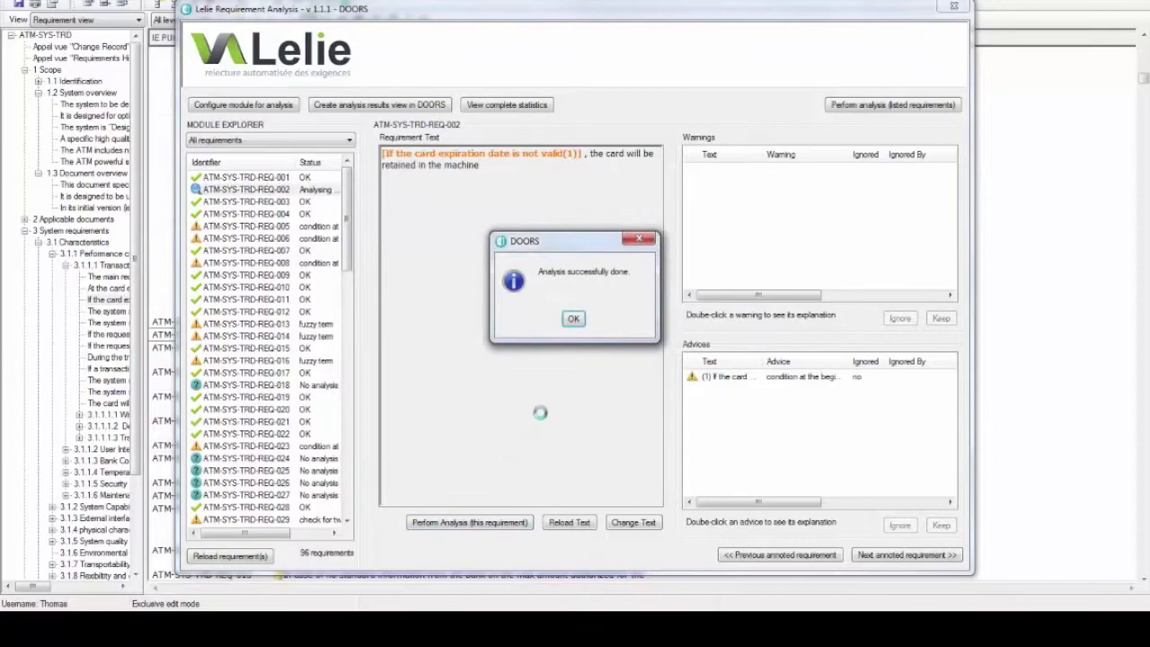
{"action": "left_click", "coordinate": [573, 318]}
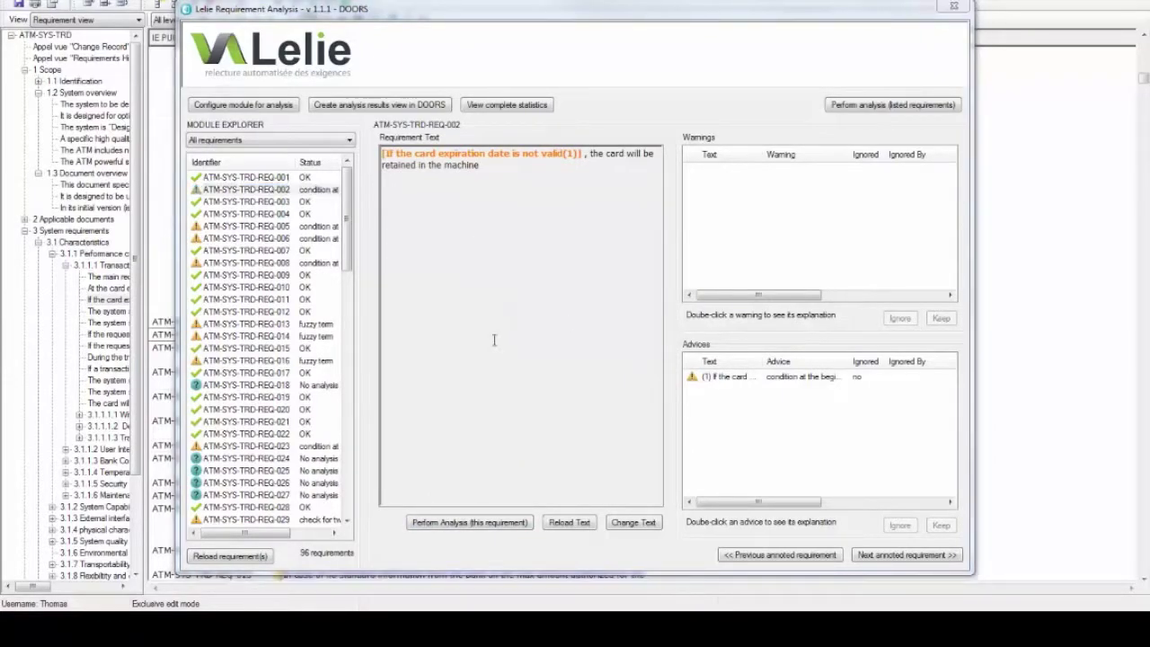
Step: Read the explanation of the conditional clause advice for requirement ATM-SYS-TRD-REQ-002, then close it
{"action": "left_click", "coordinate": [732, 379]}
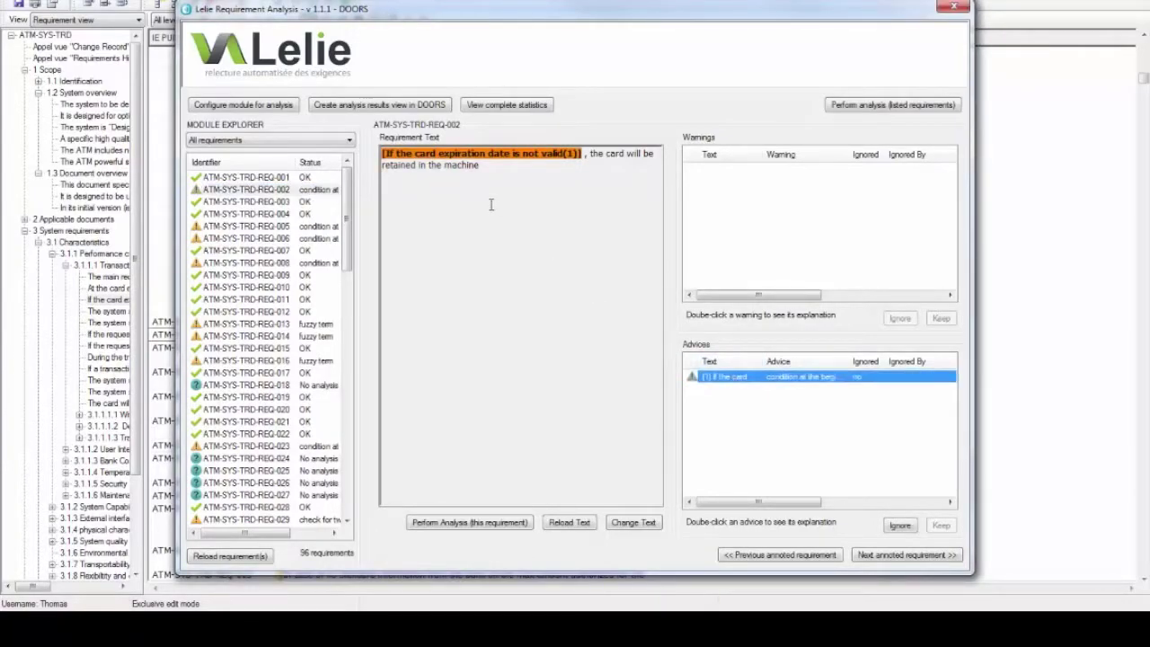
{"action": "double_click", "coordinate": [800, 378]}
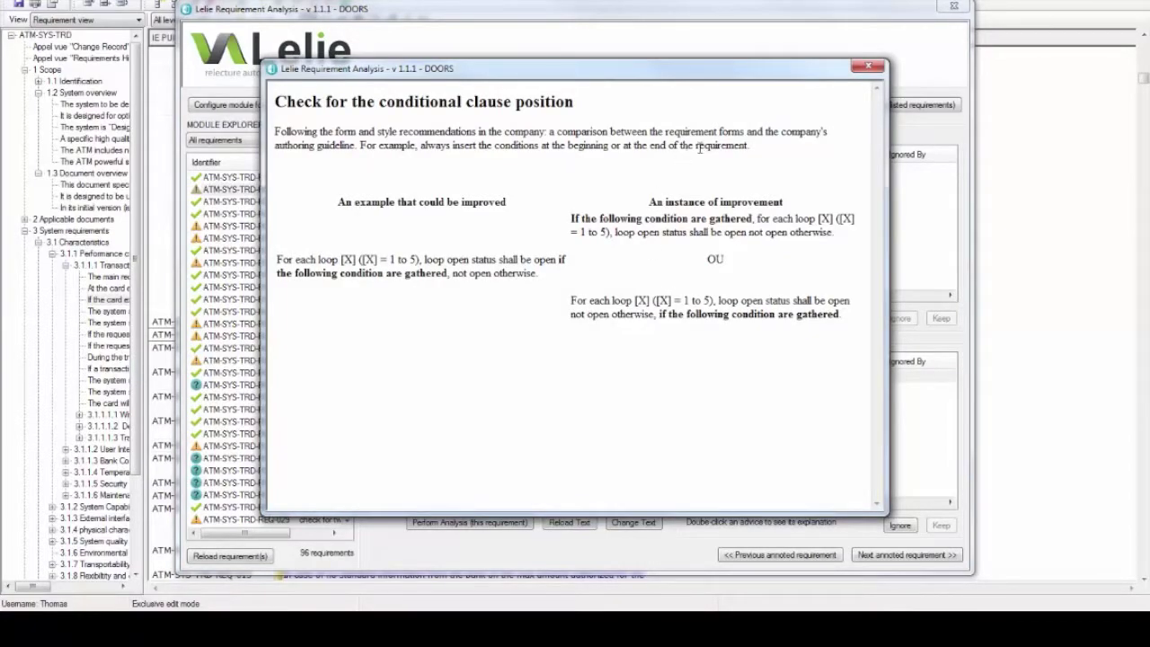
{"action": "left_click", "coordinate": [869, 66]}
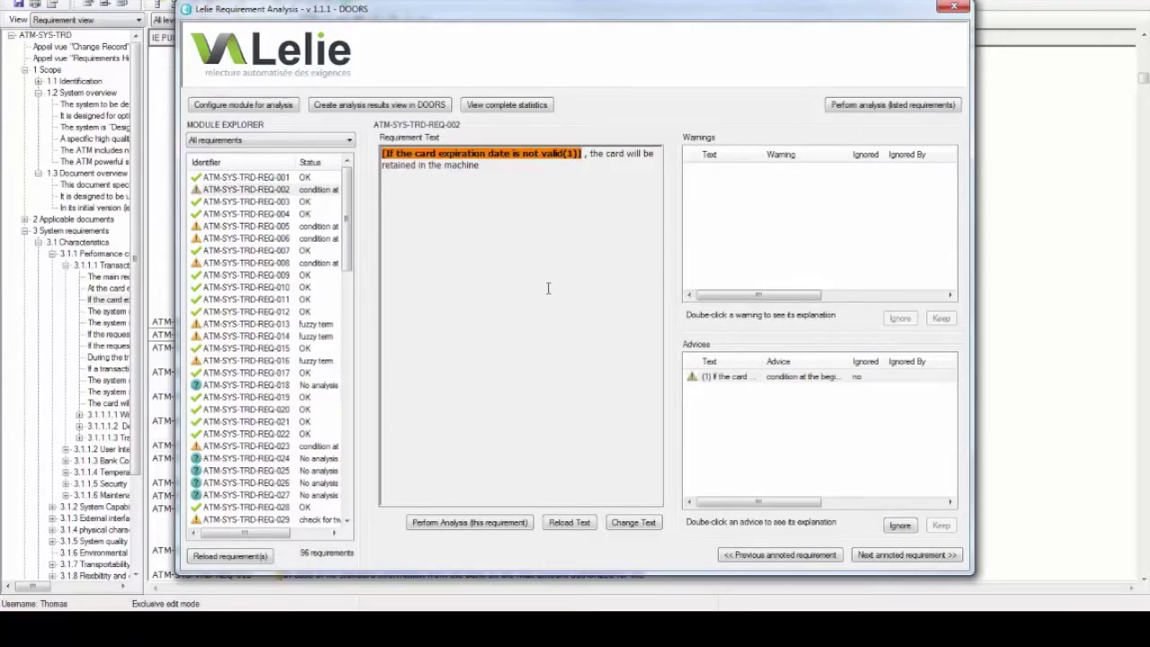
Step: Edit the text of ATM-SYS-TRD-REQ-002, moving the clause "If the card expiration date is not valid," to the end of the sentence
{"action": "left_click", "coordinate": [633, 522]}
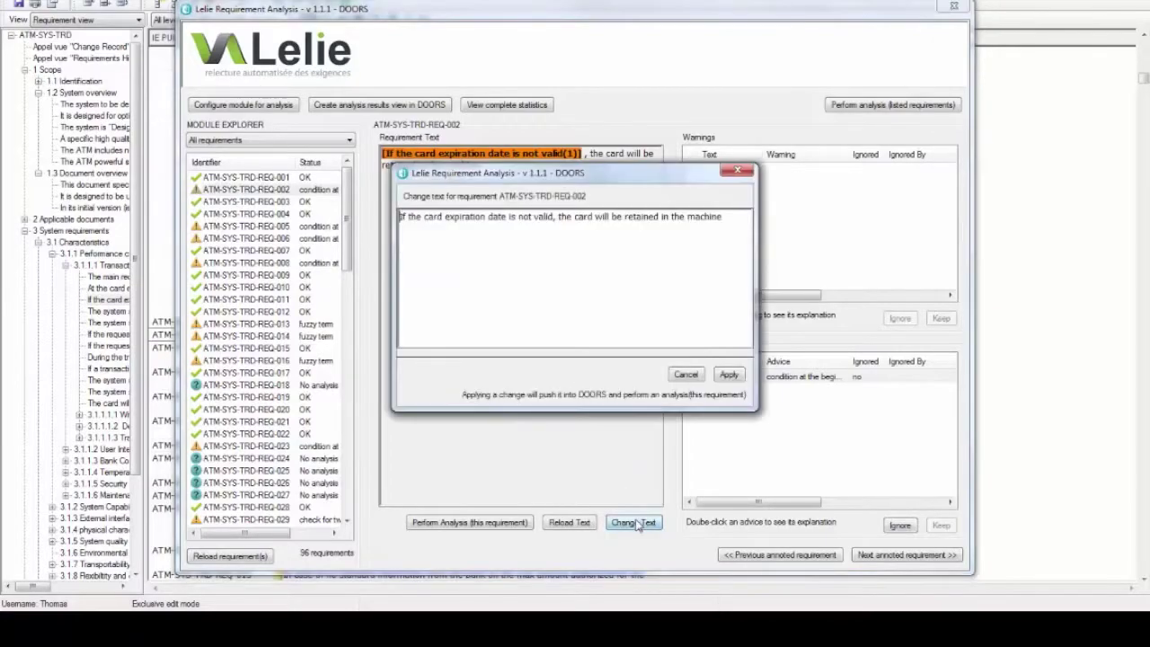
{"action": "left_click_drag", "start_coordinate": [558, 218], "coordinate": [401, 217]}
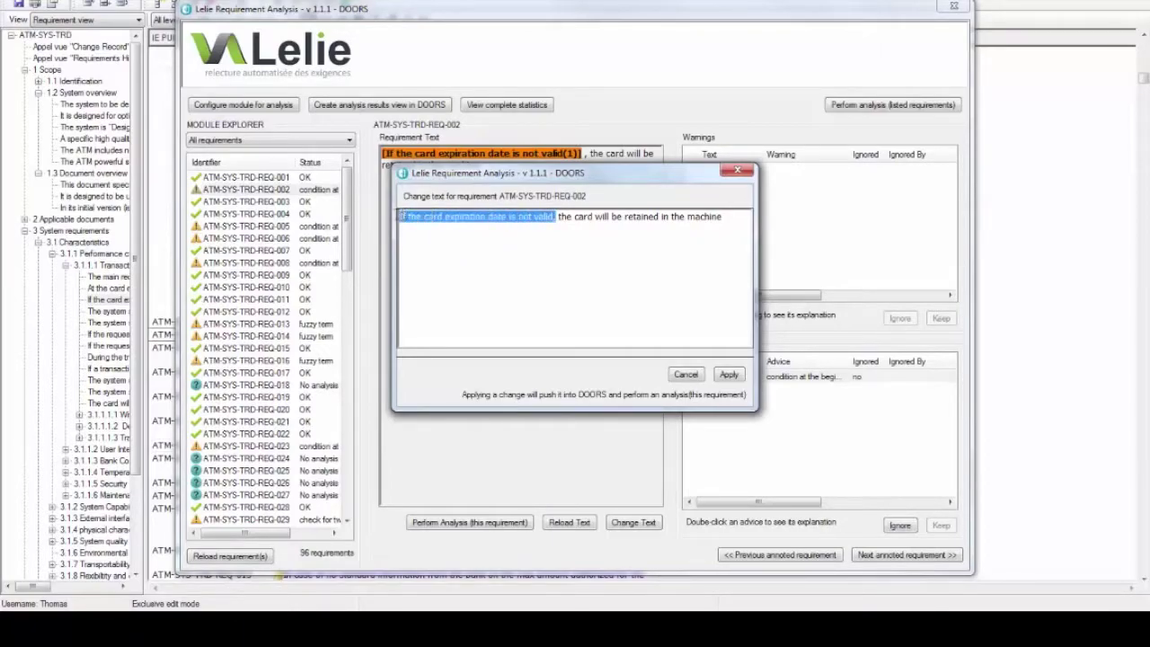
{"action": "key", "text": "ctrl+x"}
{"action": "left_click", "coordinate": [596, 219]}
{"action": "key", "text": "ctrl+v"}
Step: Correct the sentence to "The card will be retained in the machine if the card expiration date is not valid." and apply the change
{"action": "left_click", "coordinate": [573, 216]}
{"action": "key", "text": "BackSpace"}
{"action": "type", "text": "i"}
{"action": "left_click", "coordinate": [747, 218]}
{"action": "key", "text": "BackSpace"}
{"action": "type", "text": "."}
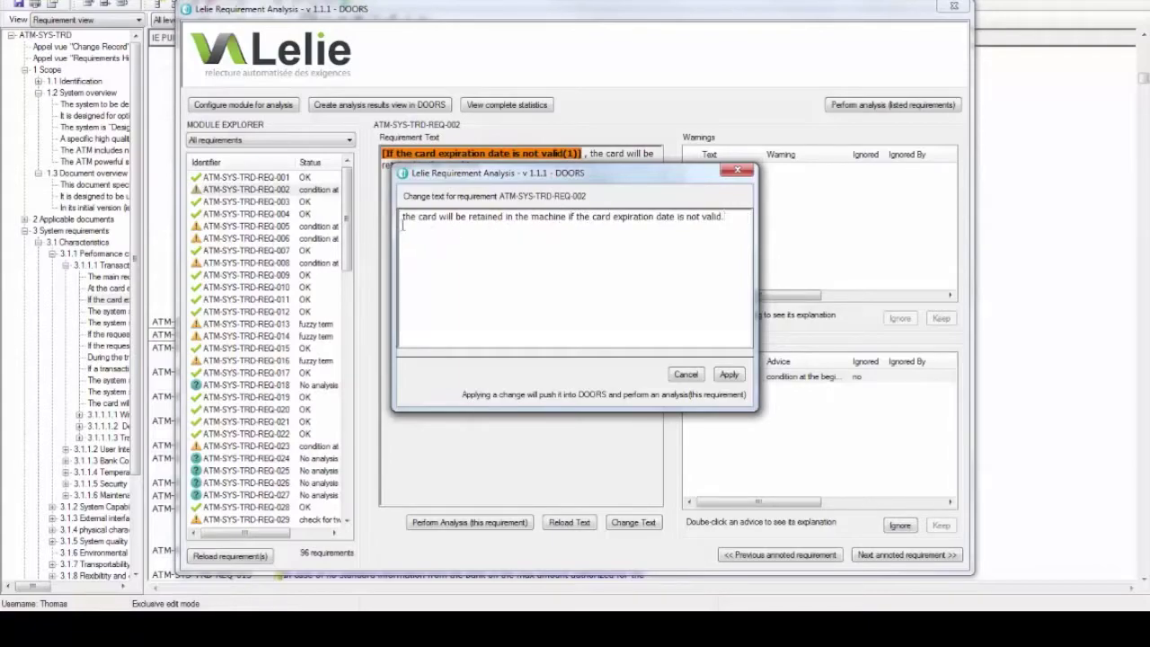
{"action": "left_click", "coordinate": [404, 219]}
{"action": "key", "text": "Delete"}
{"action": "type", "text": "T"}
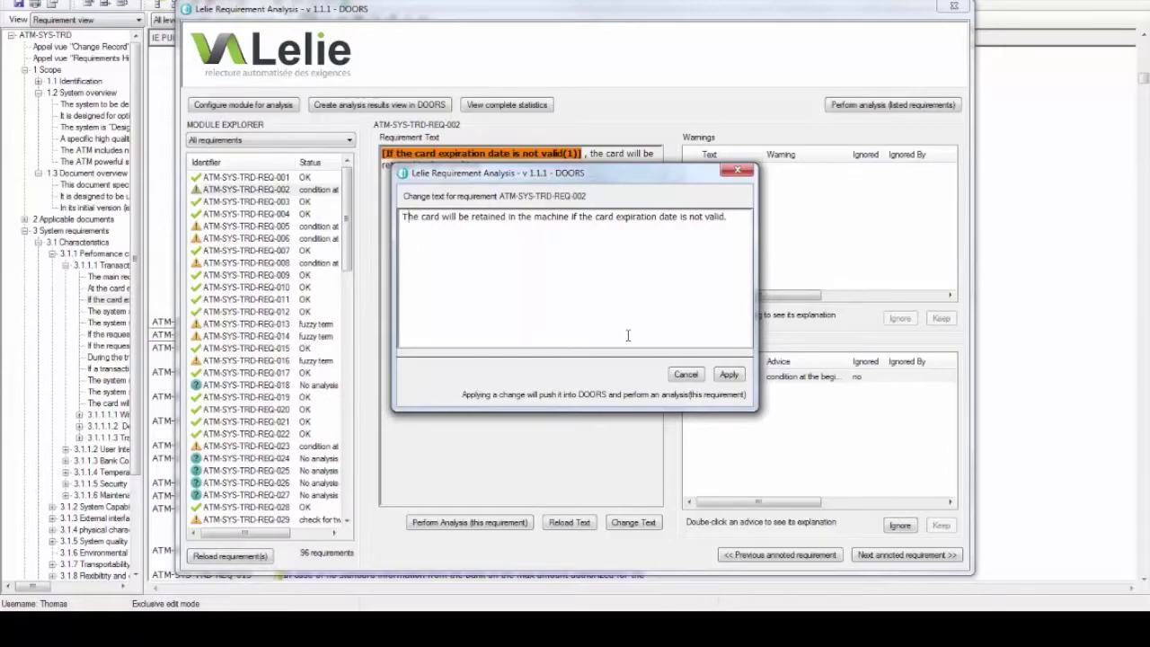
{"action": "left_click", "coordinate": [728, 376]}
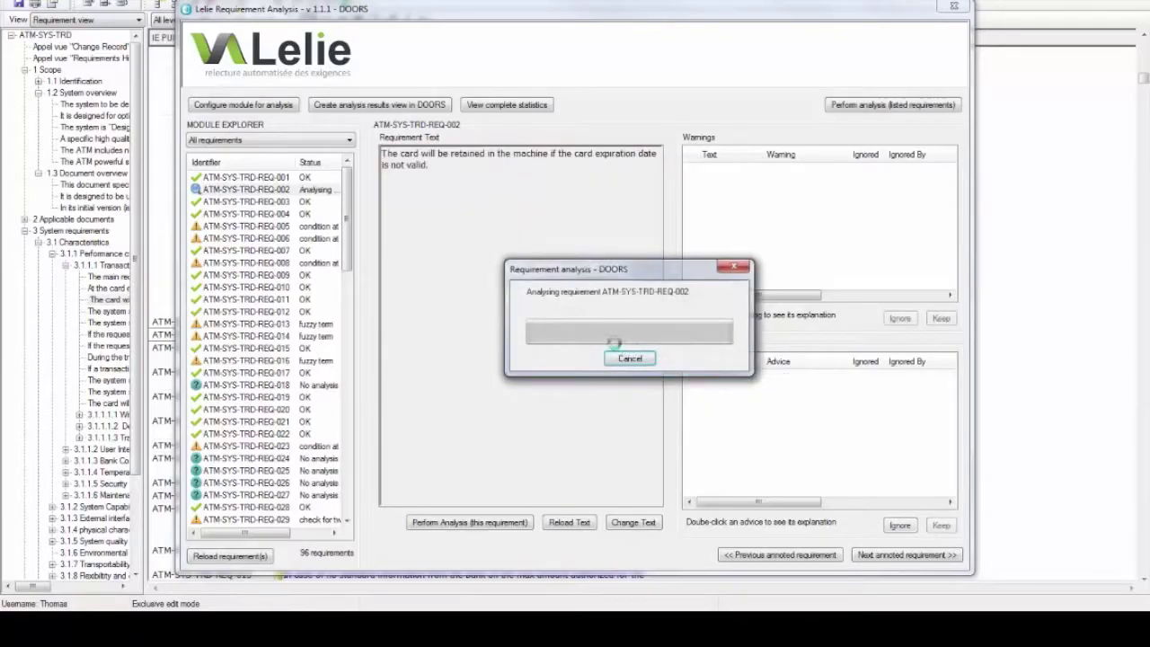
{"action": "left_click", "coordinate": [573, 321]}
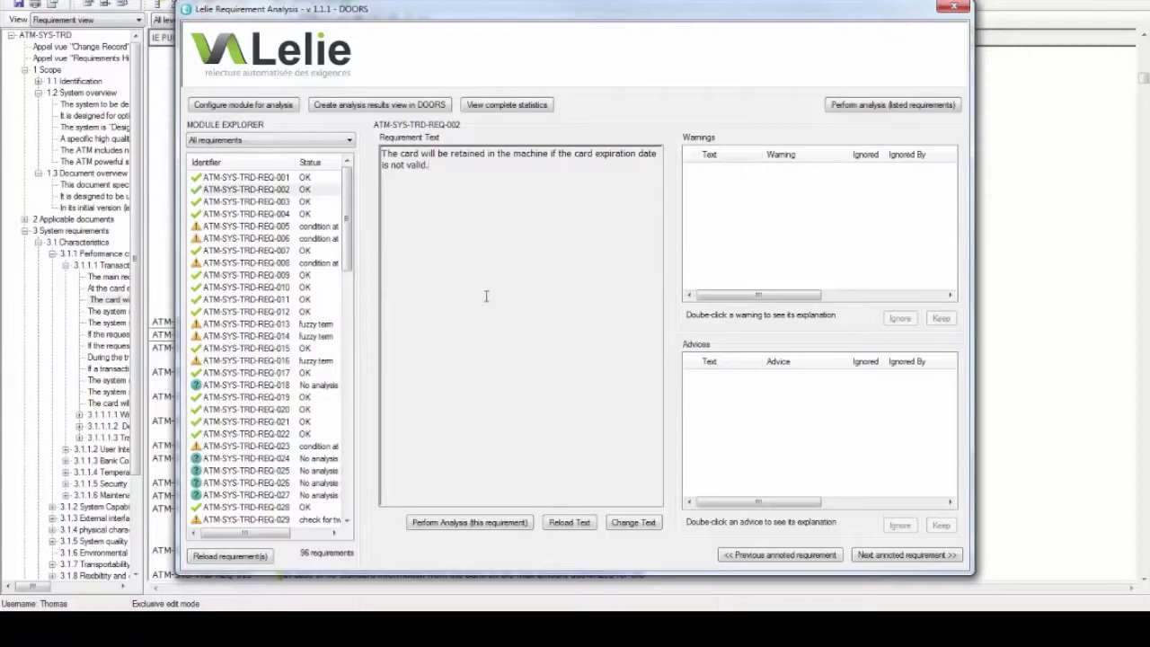
Step: Filter the requirements by remark to list those with a passive construction
{"action": "left_click", "coordinate": [303, 147]}
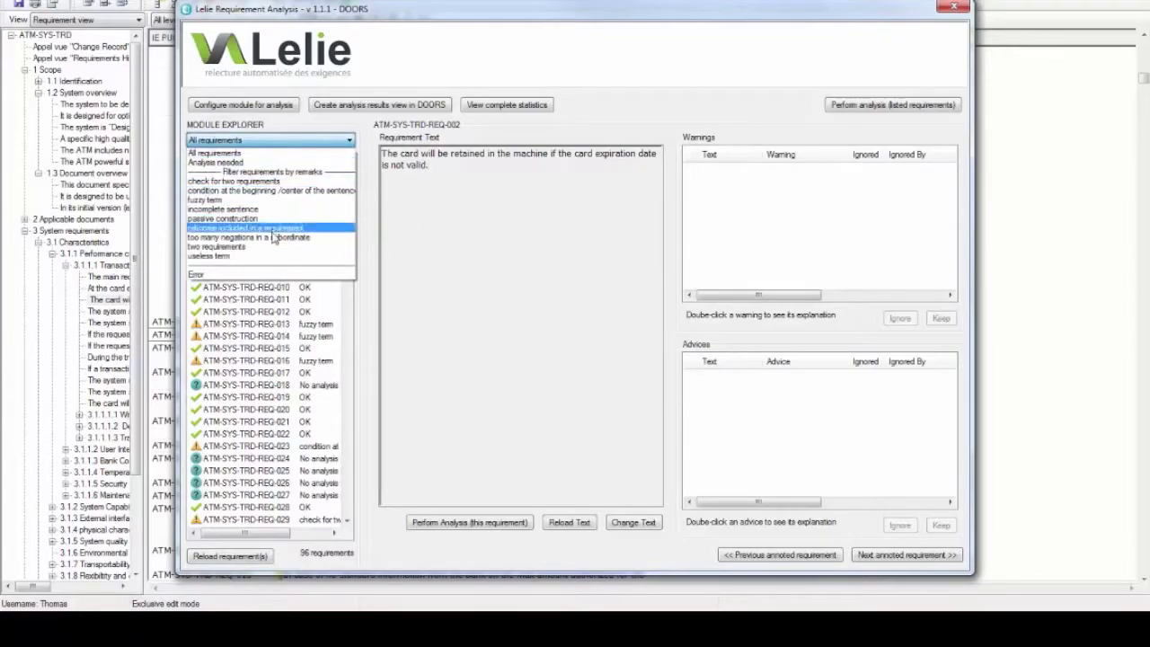
{"action": "left_click", "coordinate": [268, 209]}
{"action": "left_click", "coordinate": [270, 140]}
{"action": "left_click", "coordinate": [270, 212]}
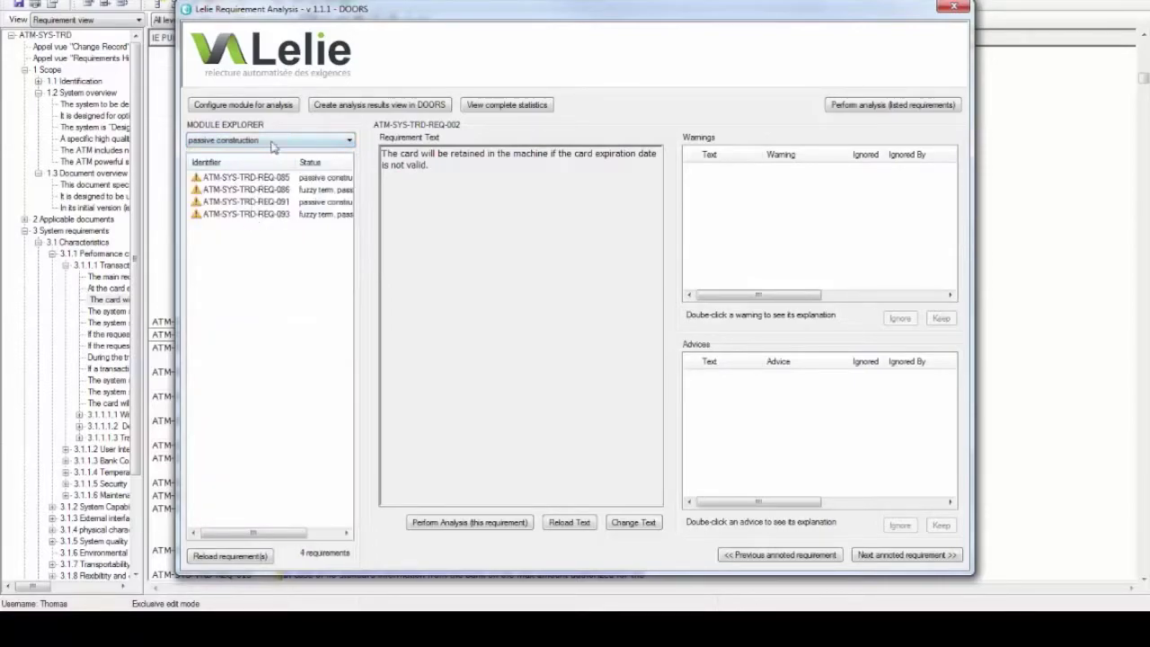
Step: Filter the module to requirements with analysis needed and run the analysis on all listed ones
{"action": "left_click", "coordinate": [272, 142]}
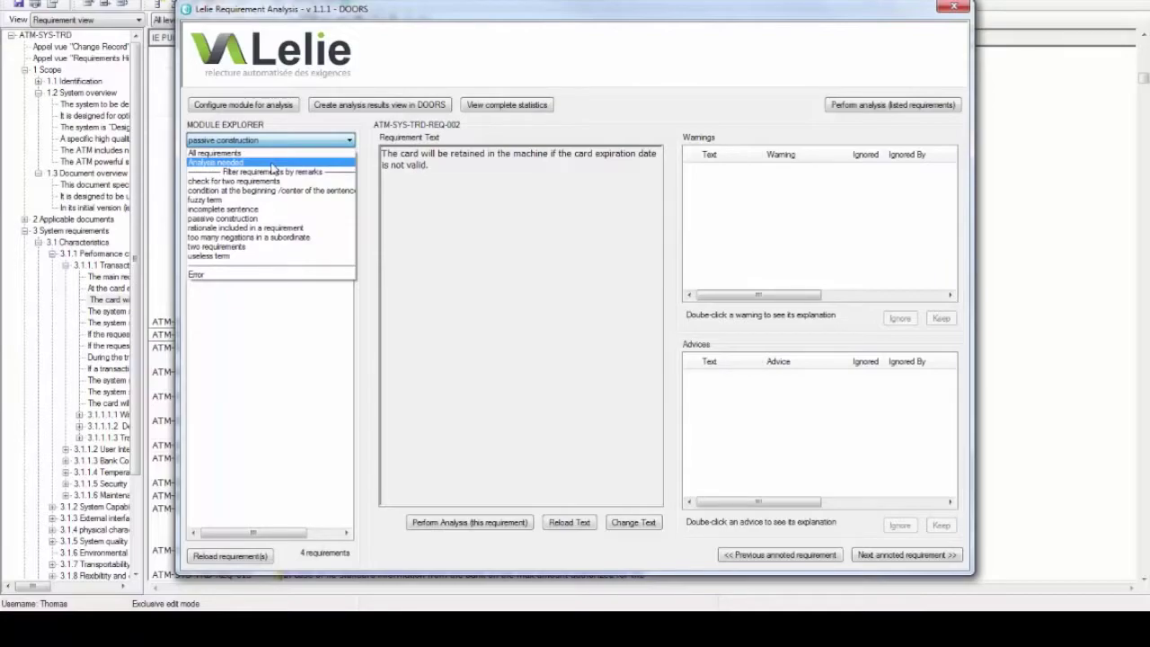
{"action": "left_click", "coordinate": [272, 167]}
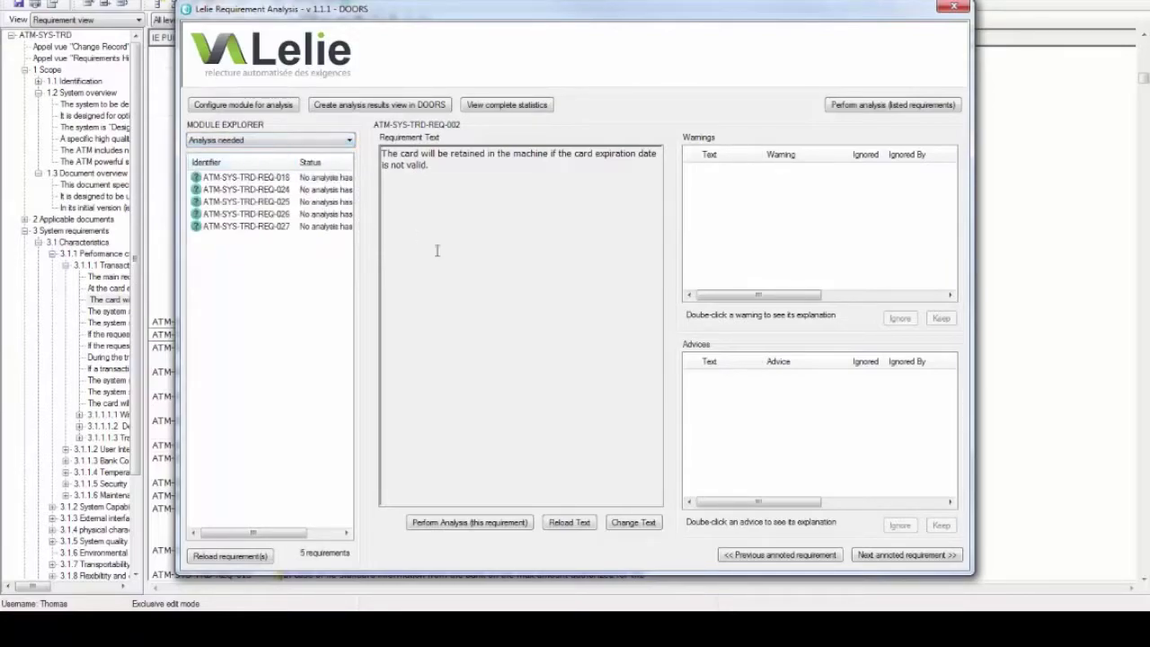
{"action": "left_click", "coordinate": [528, 253]}
{"action": "left_click", "coordinate": [870, 108]}
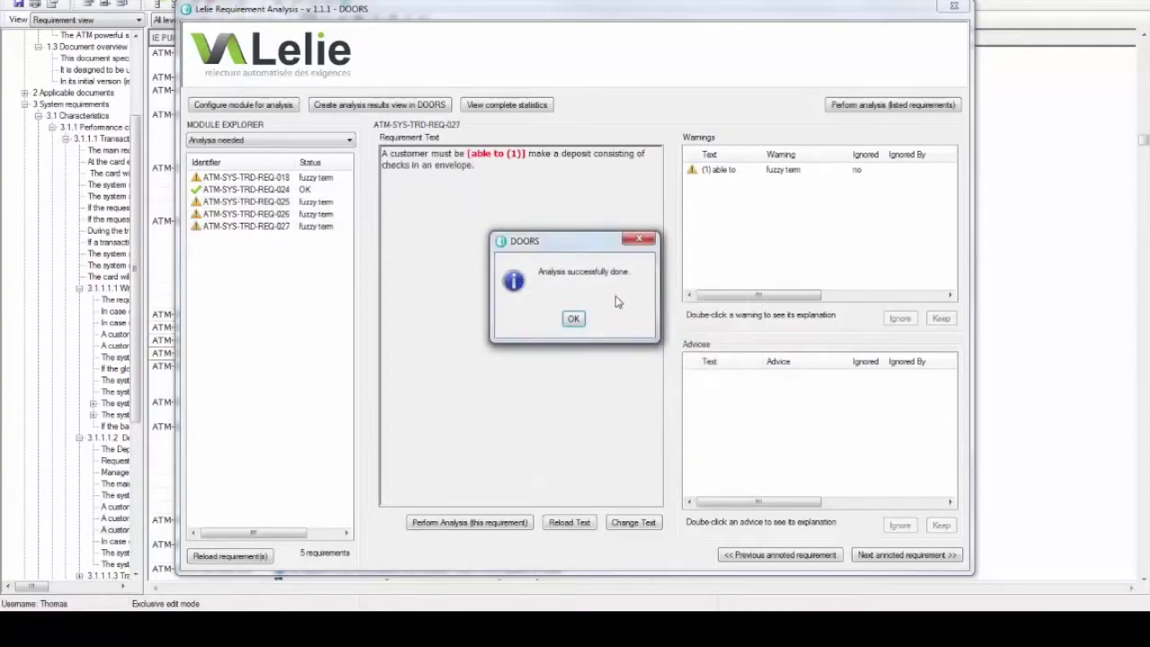
{"action": "left_click", "coordinate": [574, 321]}
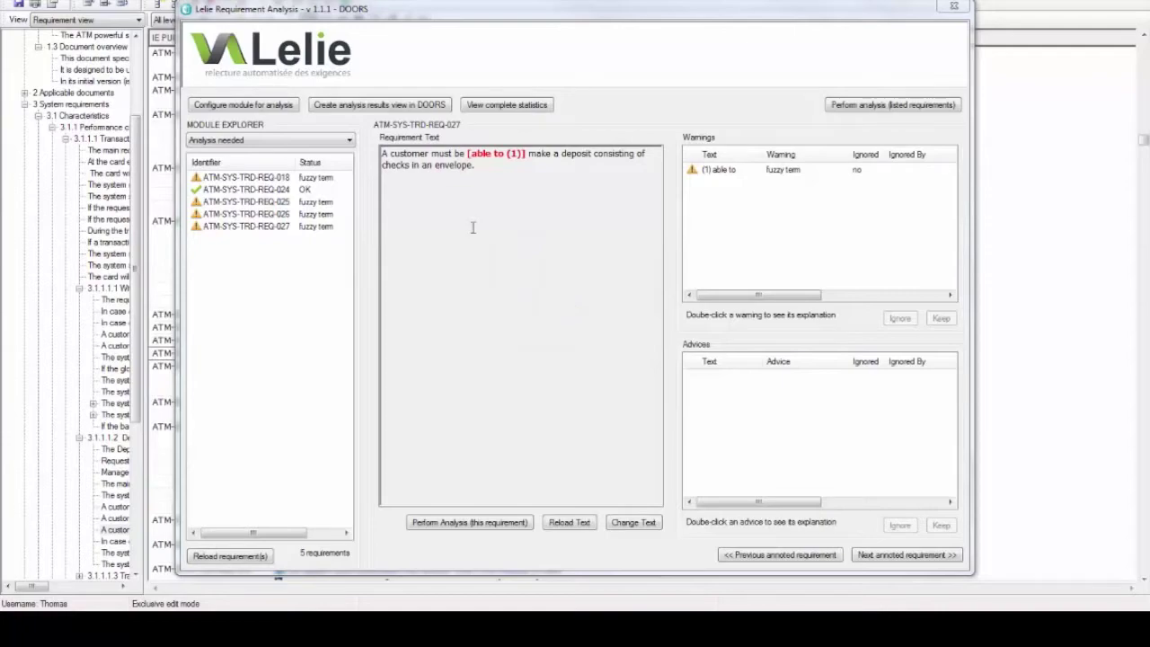
Step: Reset the module explorer filter to all requirements and look through the list's statuses
{"action": "left_click", "coordinate": [317, 142]}
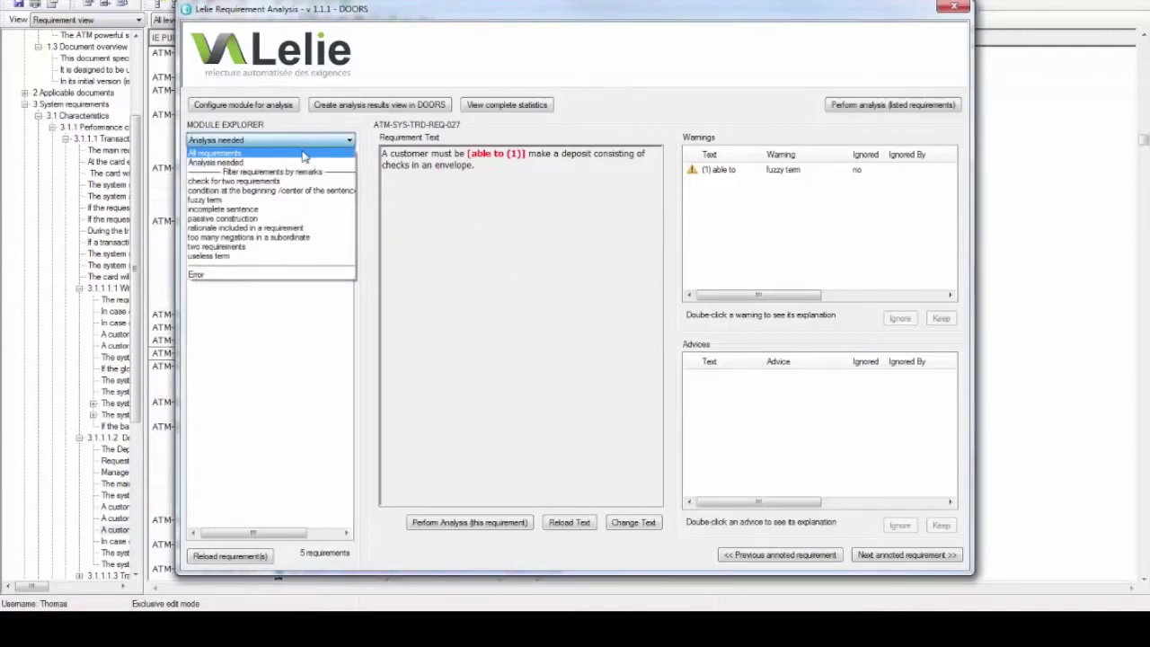
{"action": "left_click", "coordinate": [304, 155]}
{"action": "mouse_move", "coordinate": [348, 176]}
{"action": "left_mouse_down"}
{"action": "mouse_move", "coordinate": [354, 408]}
{"action": "mouse_move", "coordinate": [351, 168]}
{"action": "left_mouse_up"}
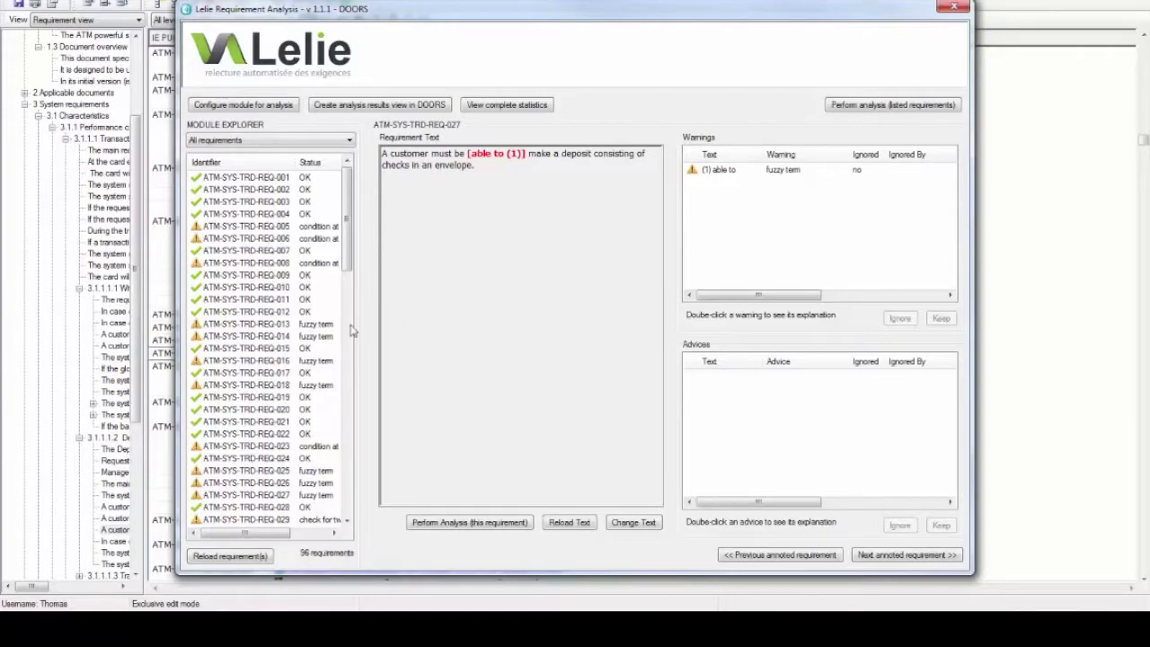
Step: Ignore the fuzzy term warning on "standard" in requirement ATM-SYS-TRD-REQ-013, giving the reason "Business Term"
{"action": "left_click", "coordinate": [278, 325]}
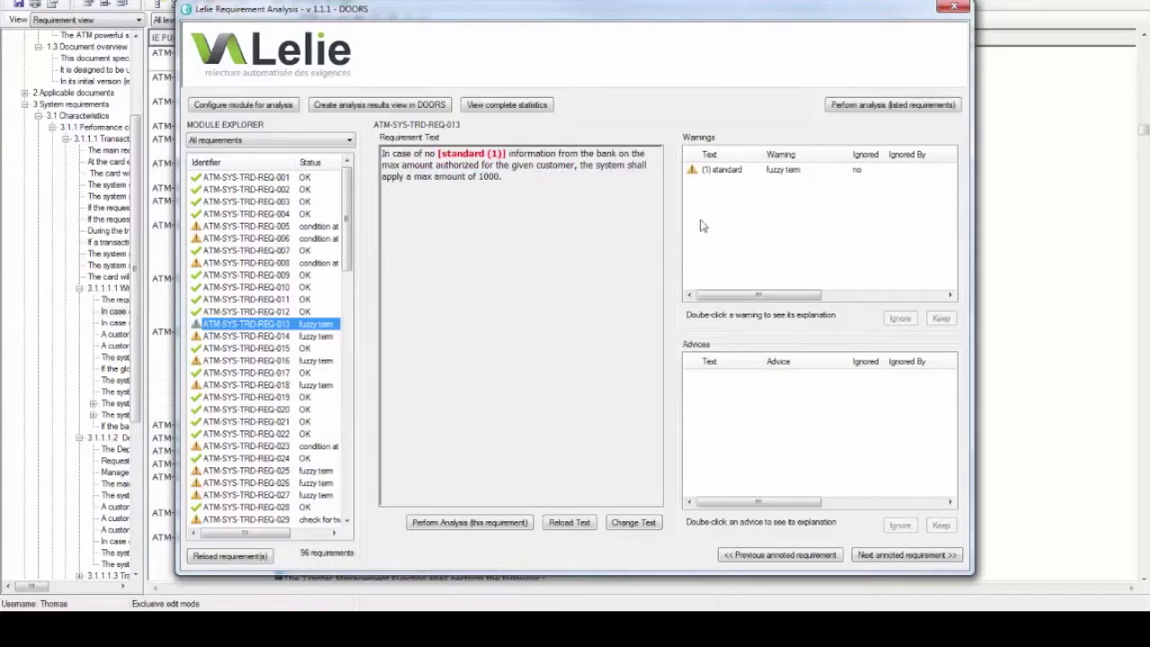
{"action": "left_click", "coordinate": [731, 171]}
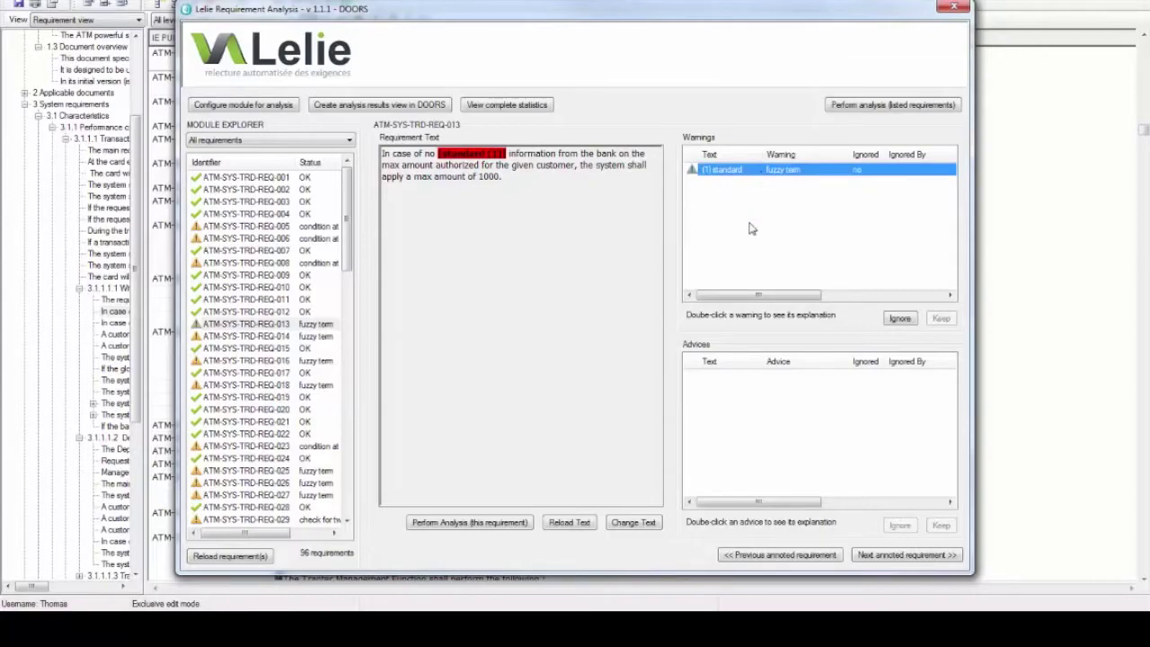
{"action": "left_click", "coordinate": [897, 320]}
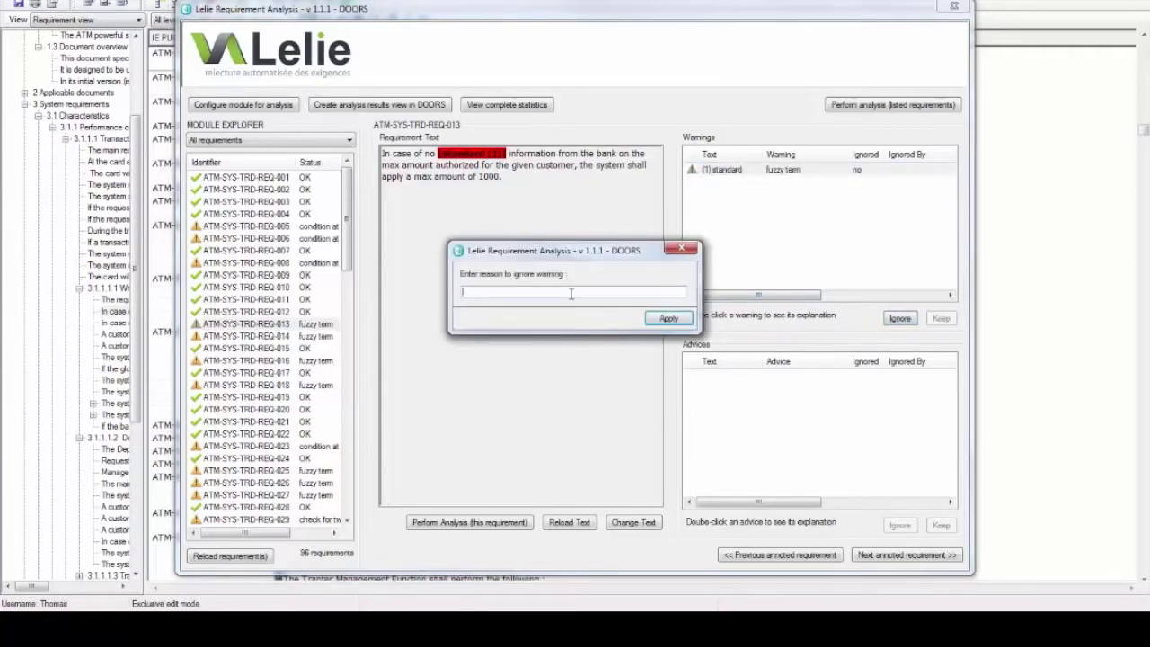
{"action": "type", "text": "Business Term"}
{"action": "left_click", "coordinate": [667, 320]}
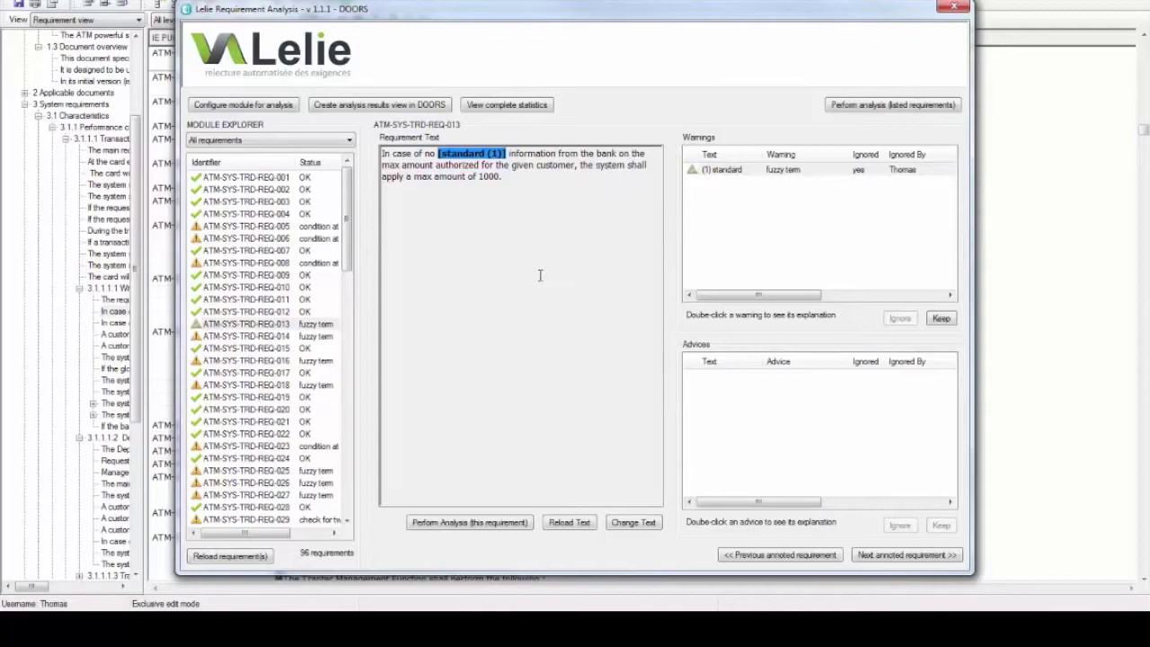
Step: Rerun the analysis on ATM-SYS-TRD-REQ-013 and check its ignored warning on "standard"
{"action": "left_click", "coordinate": [492, 526]}
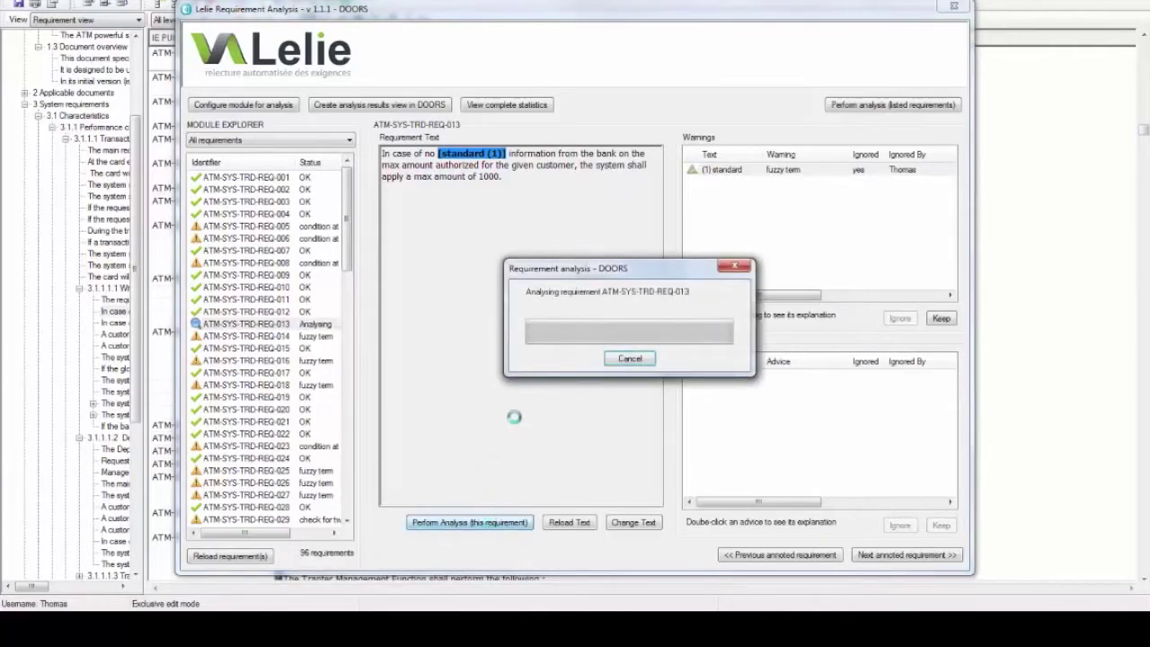
{"action": "left_click", "coordinate": [572, 321]}
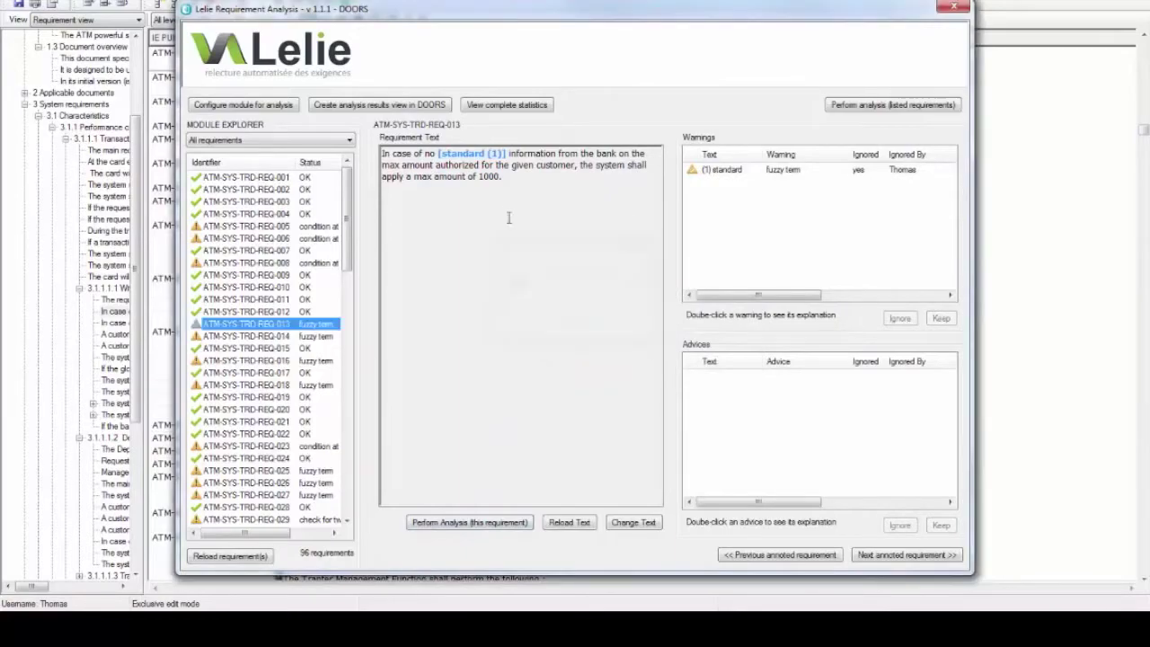
{"action": "left_click", "coordinate": [716, 177]}
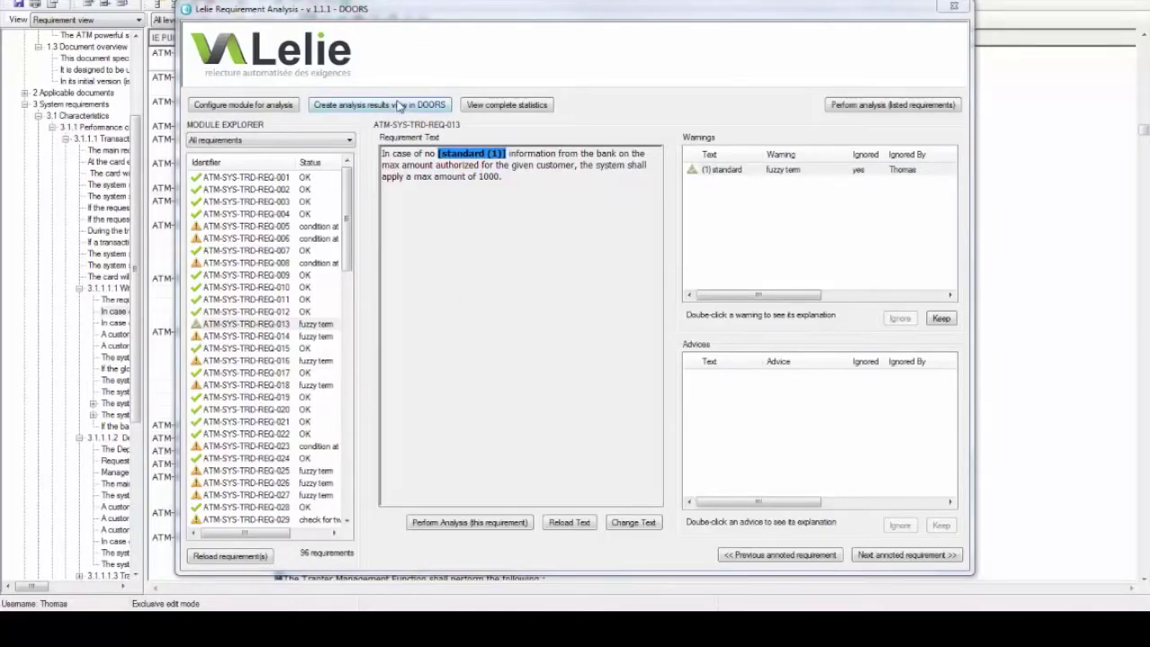
Step: Create the analysis results view in DOORS, switch the module to the Lelie Analysis view and review the remarks
{"action": "left_click", "coordinate": [401, 105]}
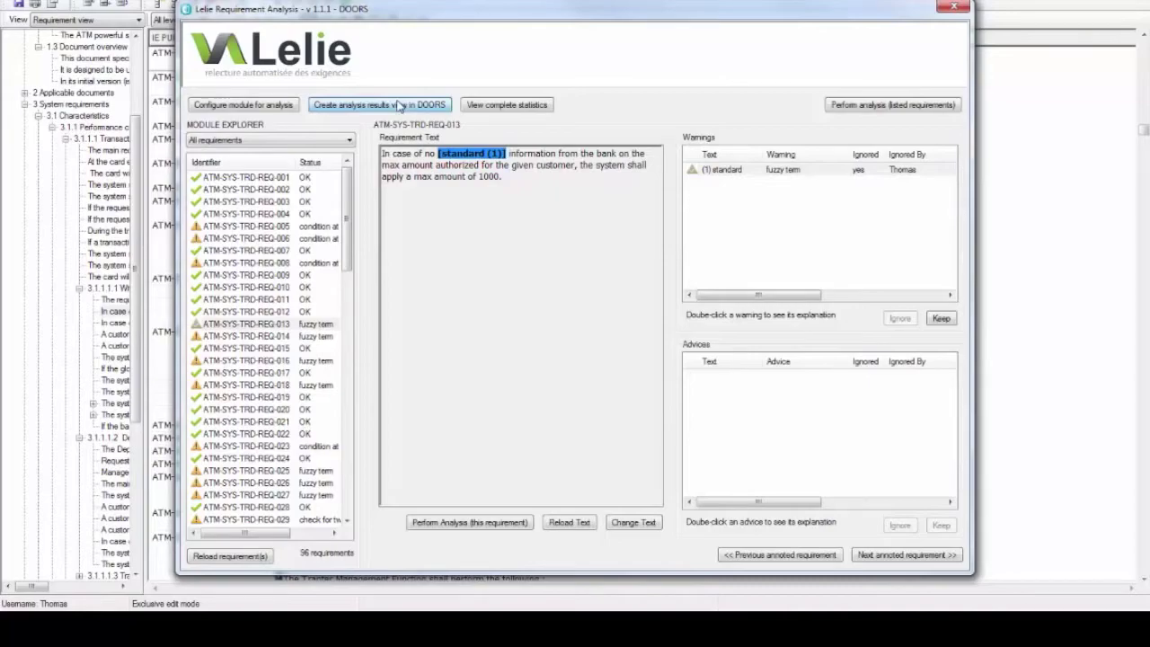
{"action": "left_click", "coordinate": [400, 105]}
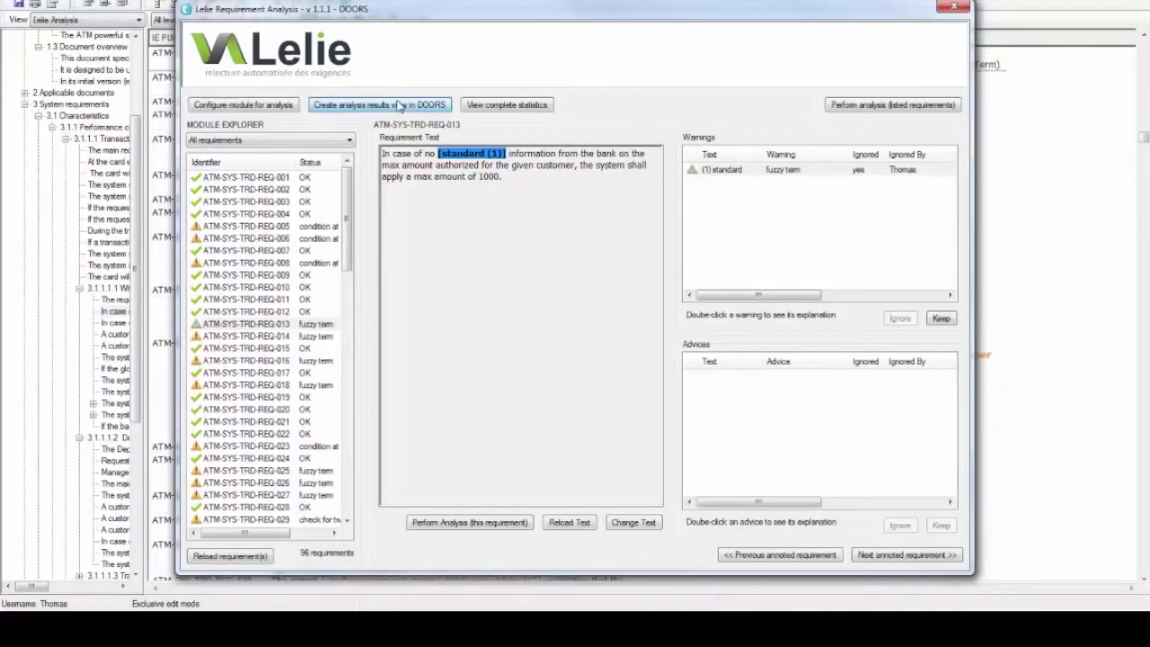
{"action": "left_click", "coordinate": [573, 320]}
{"action": "left_click", "coordinate": [115, 20]}
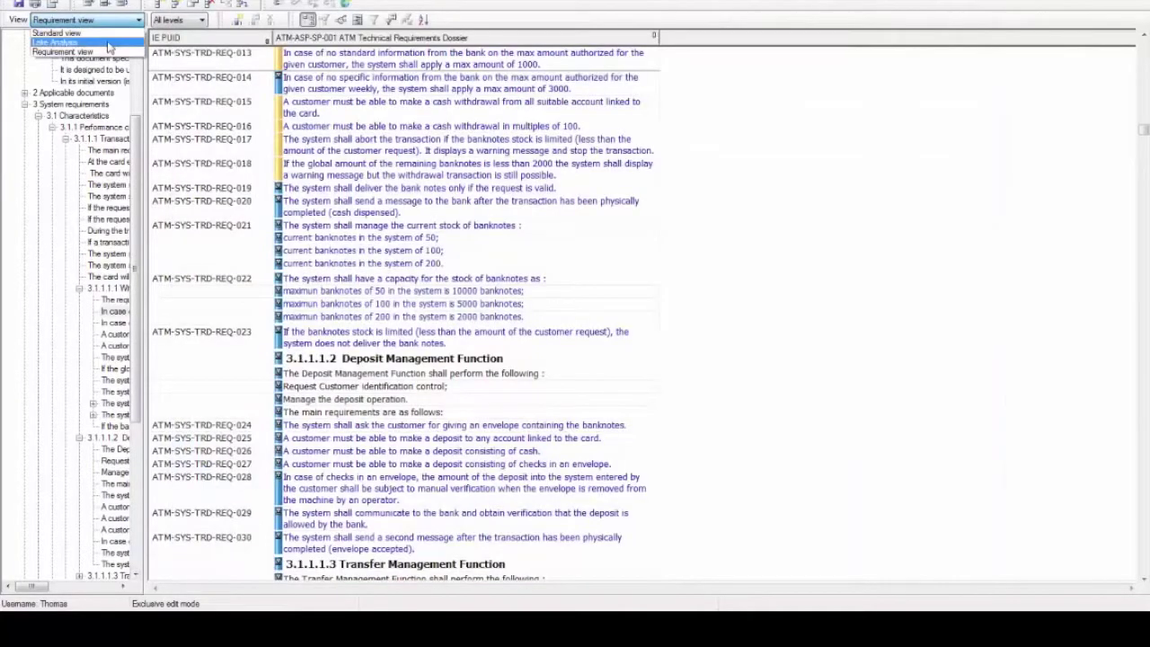
{"action": "left_click", "coordinate": [108, 42]}
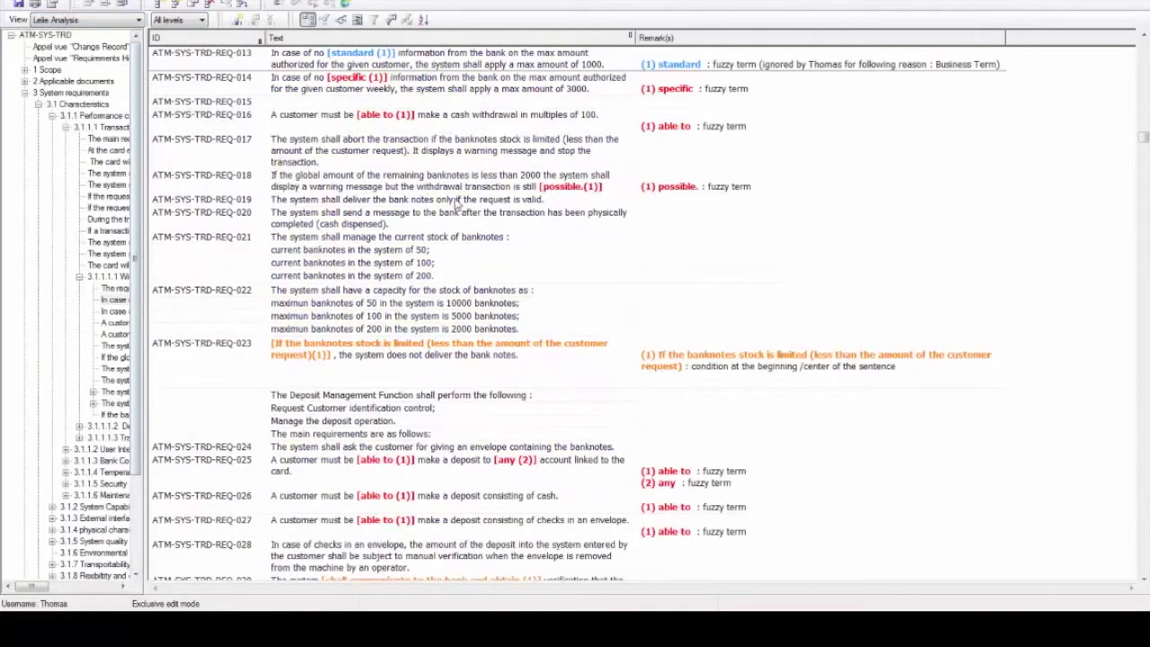
{"action": "left_click", "coordinate": [1145, 581]}
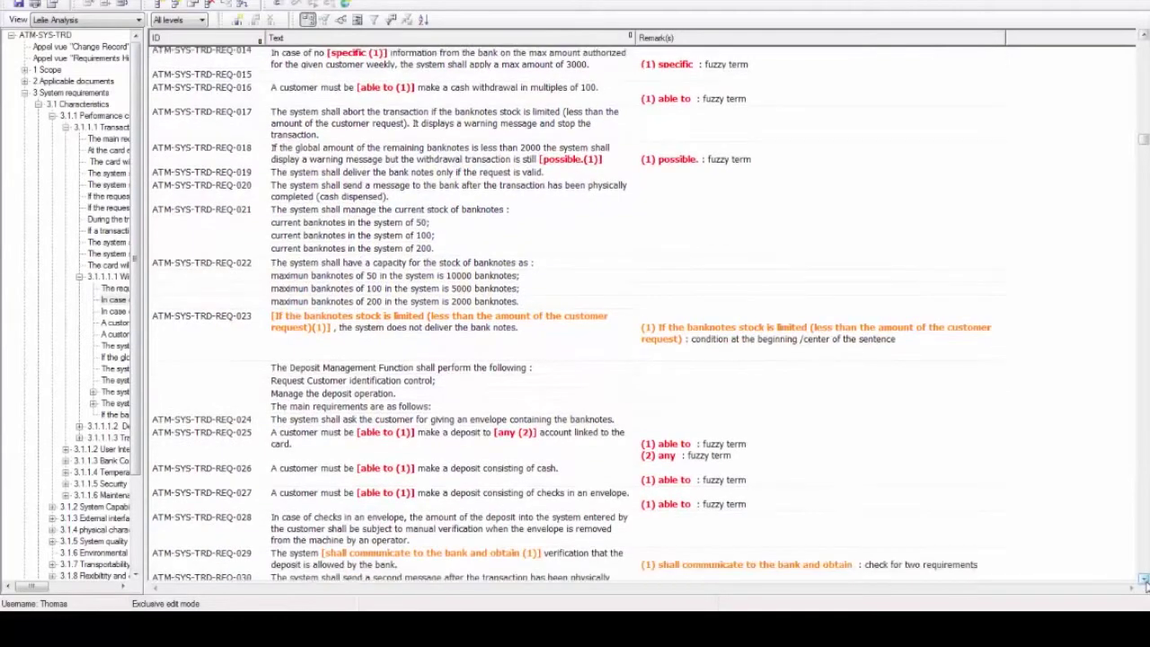
{"action": "left_click", "coordinate": [1144, 581]}
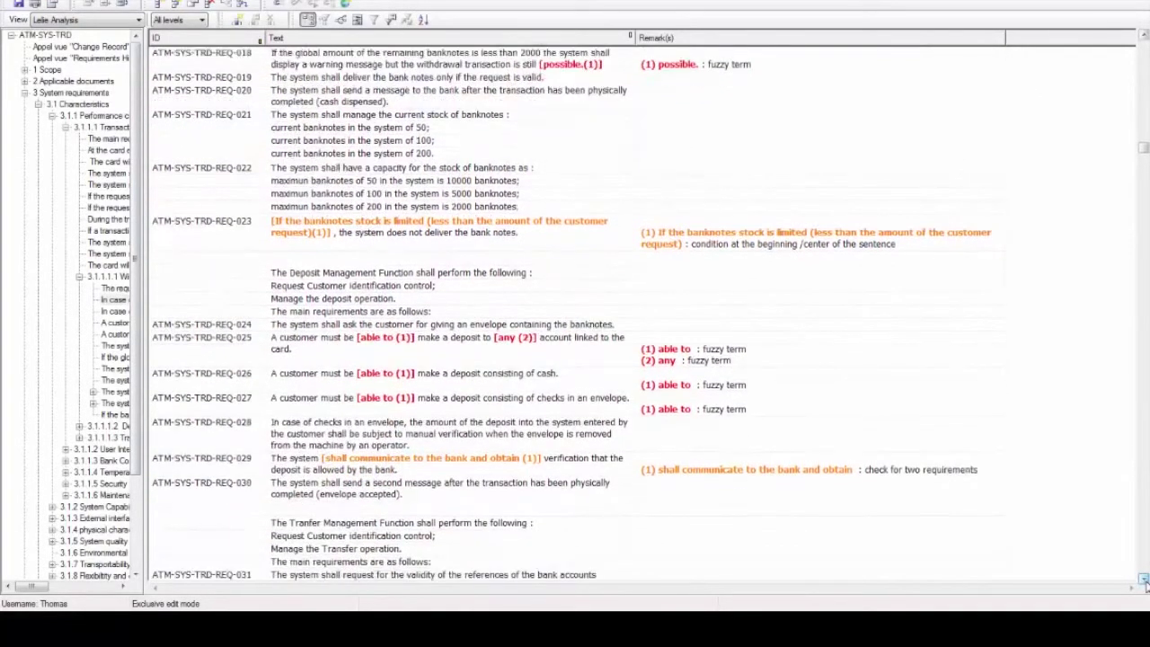
{"action": "left_click", "coordinate": [1144, 582]}
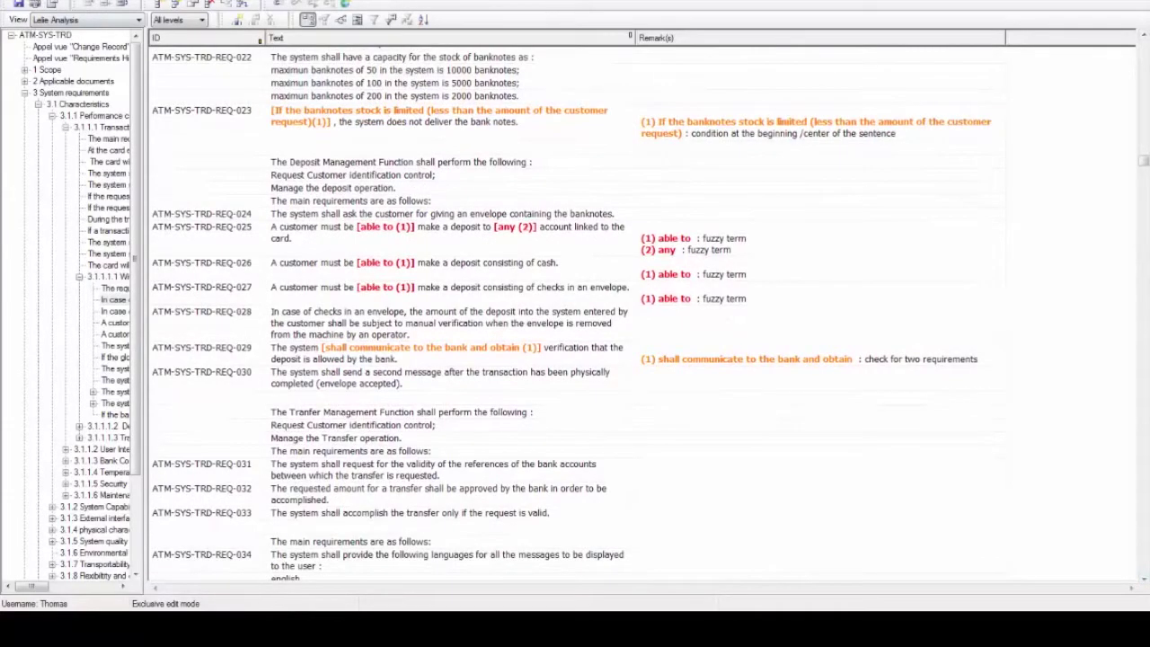
Step: Check which Microsoft Office export formats are offered for the module, without exporting
{"action": "left_click", "coordinate": [13, 0]}
{"action": "mouse_move", "coordinate": [42, 46]}
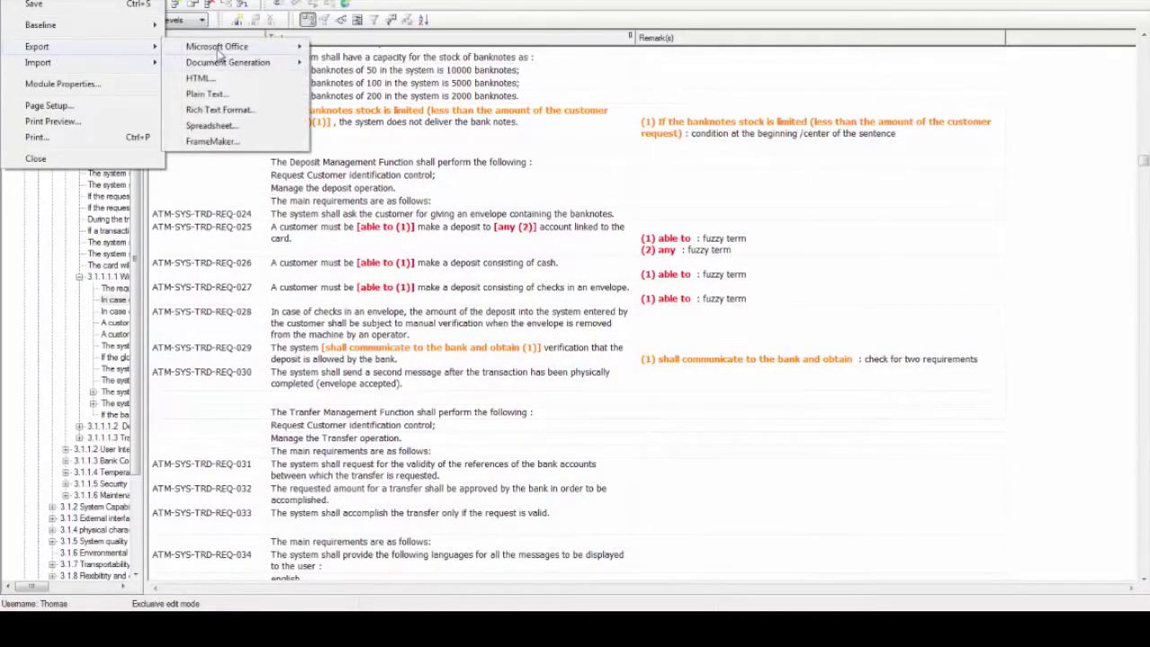
{"action": "mouse_move", "coordinate": [221, 54]}
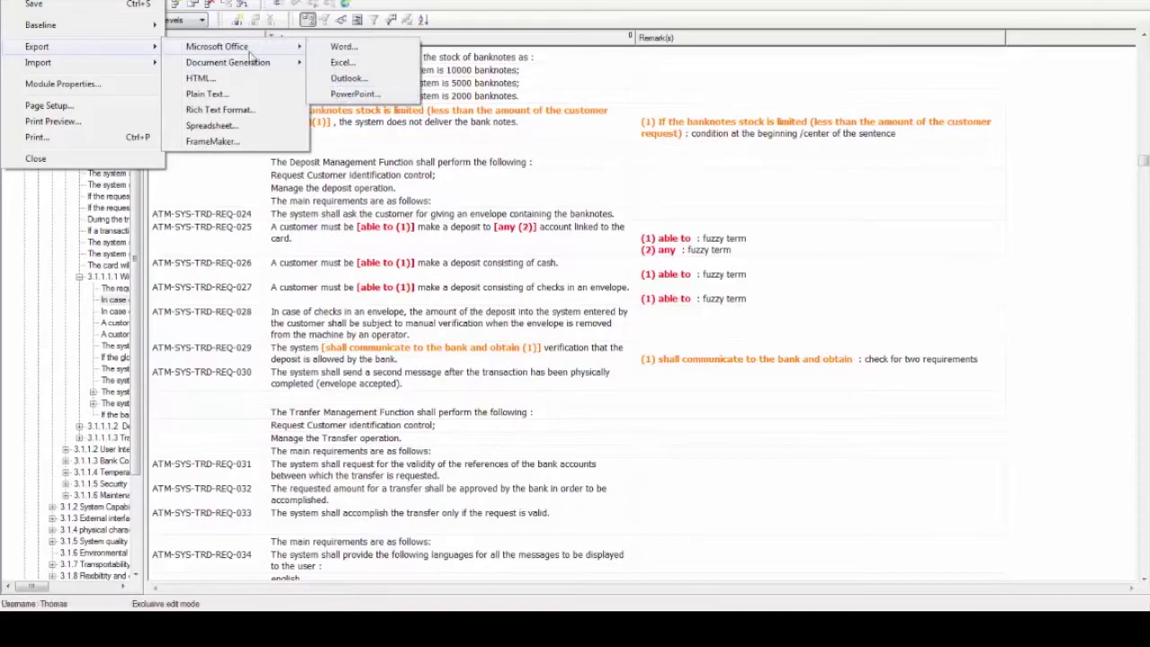
{"action": "left_click", "coordinate": [573, 182]}
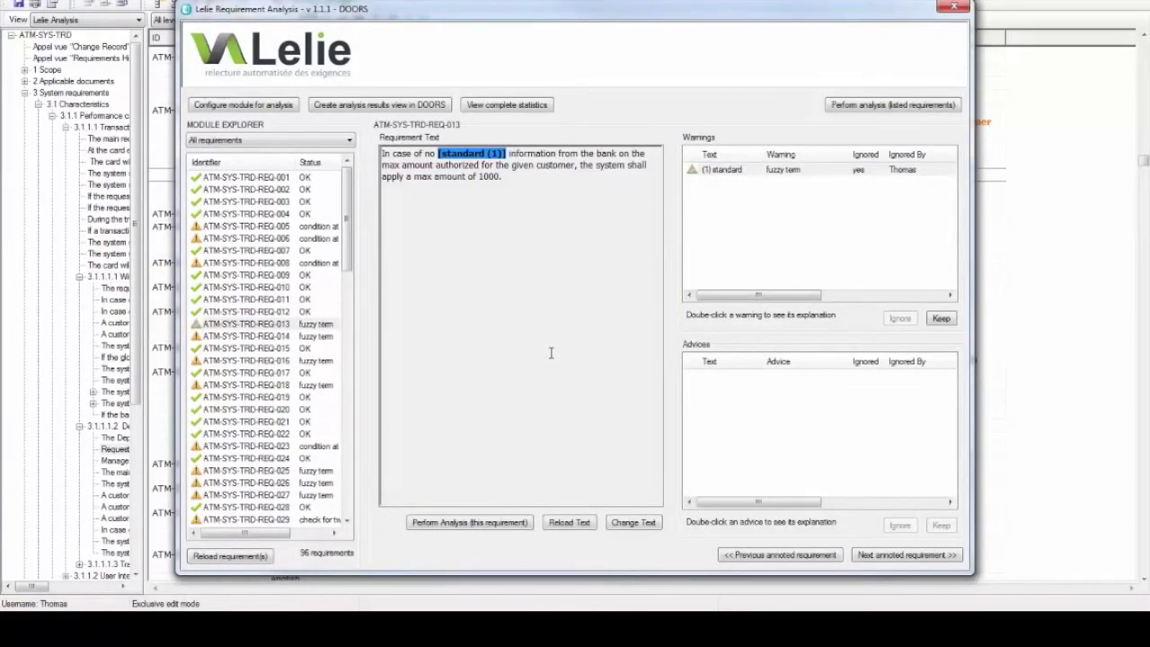
Step: View the complete analysis statistics for the module's requirements
{"action": "left_click", "coordinate": [507, 105]}
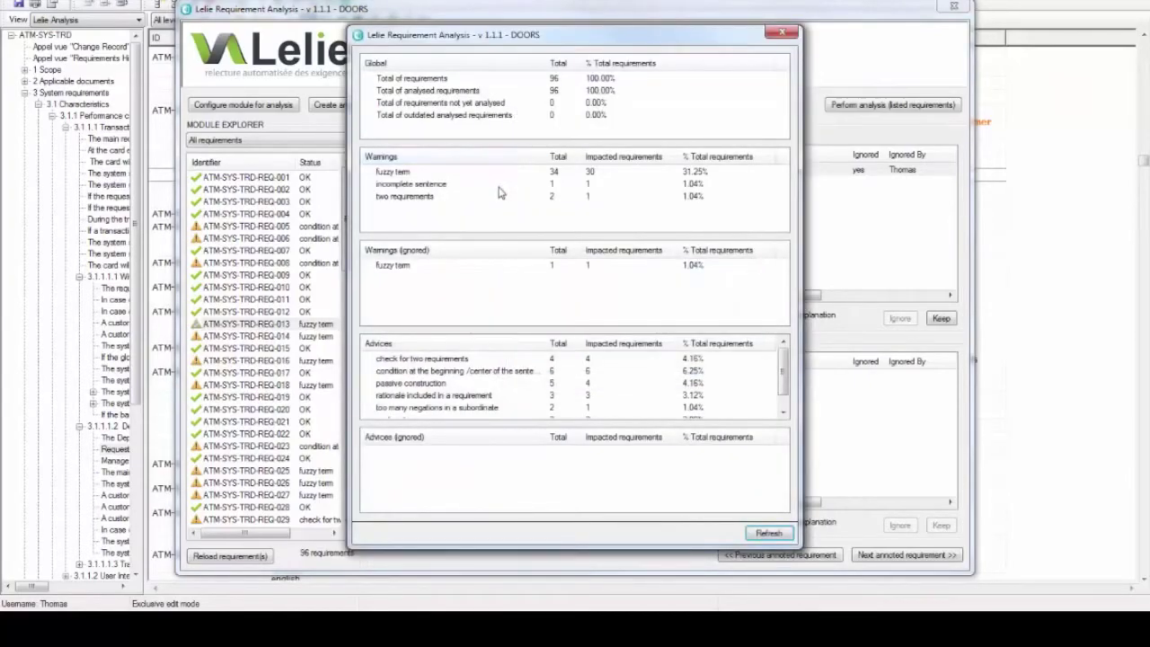